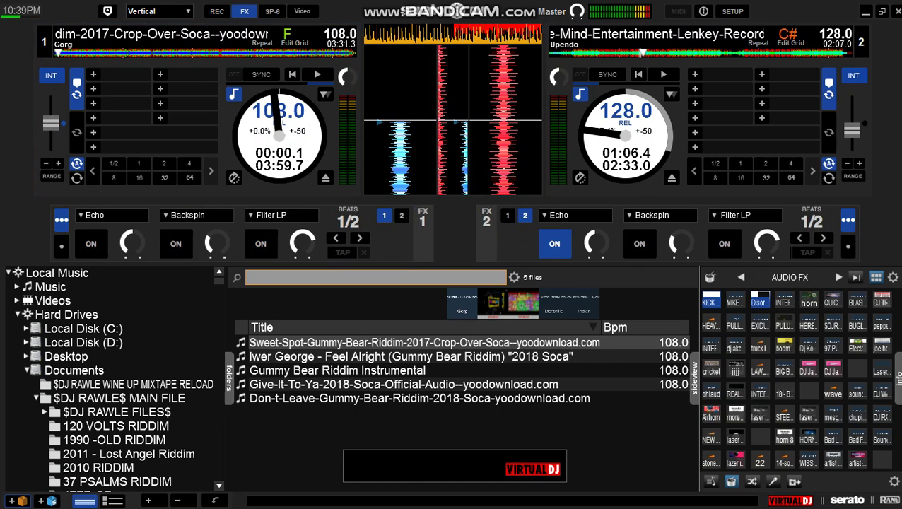
Raise deck 1's tempo to 116.0 BPM and play the loaded Sweet-Spot Gummy Bear Riddim track
left_click_drag(51, 123, 51, 125)
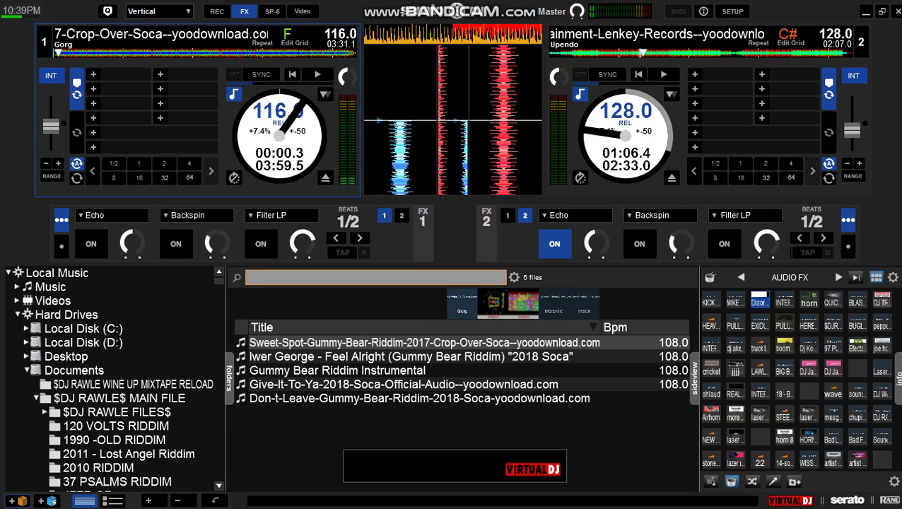
key("space")
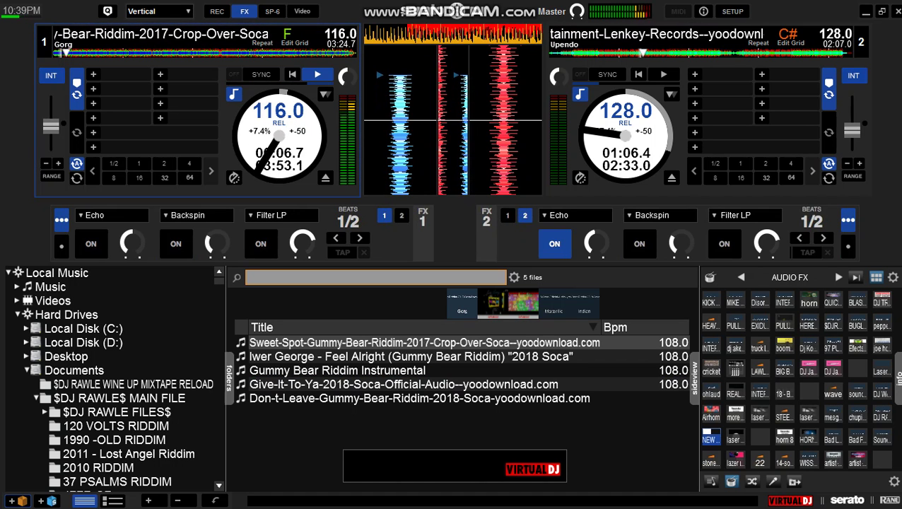
right_click(464, 465)
left_click(497, 455)
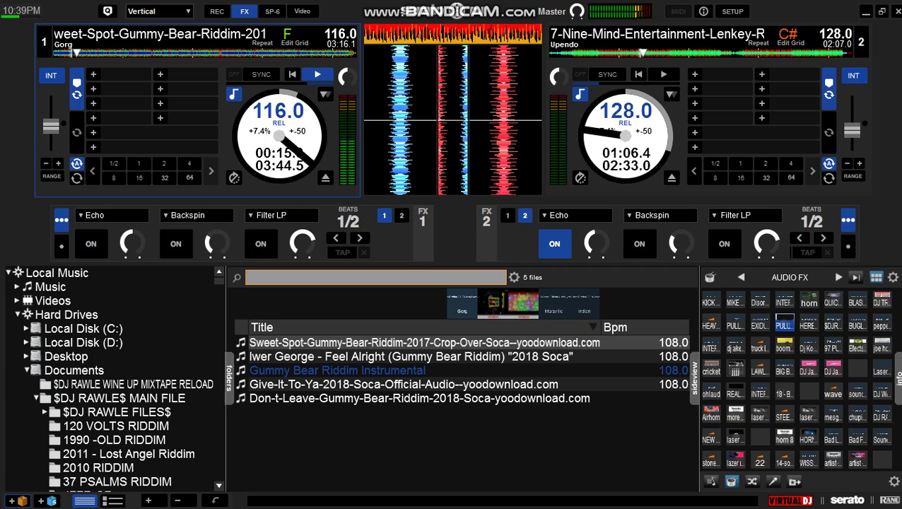
key("Down")
key("Up")
key("Down")
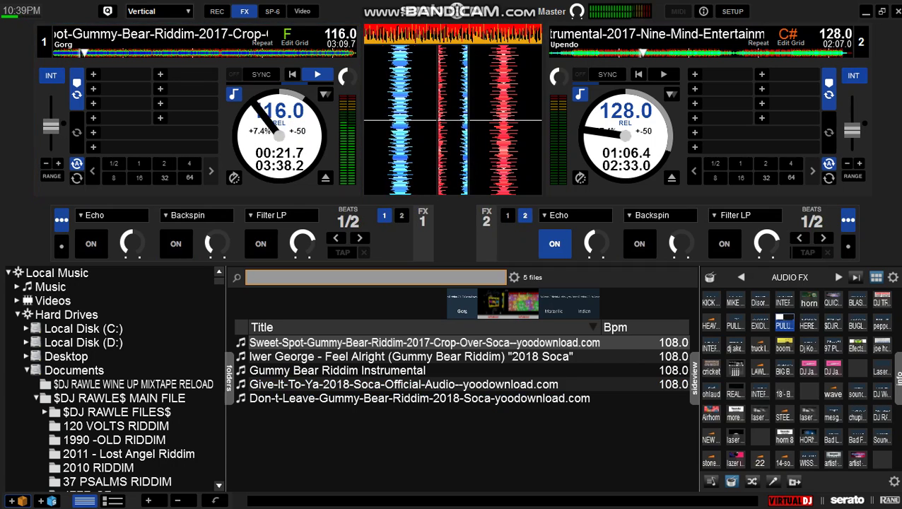
Load "Iwer George - Feel Alright (Gummy Bear Riddim)" on deck 2 and switch playback to it from deck 1
double_click(410, 356)
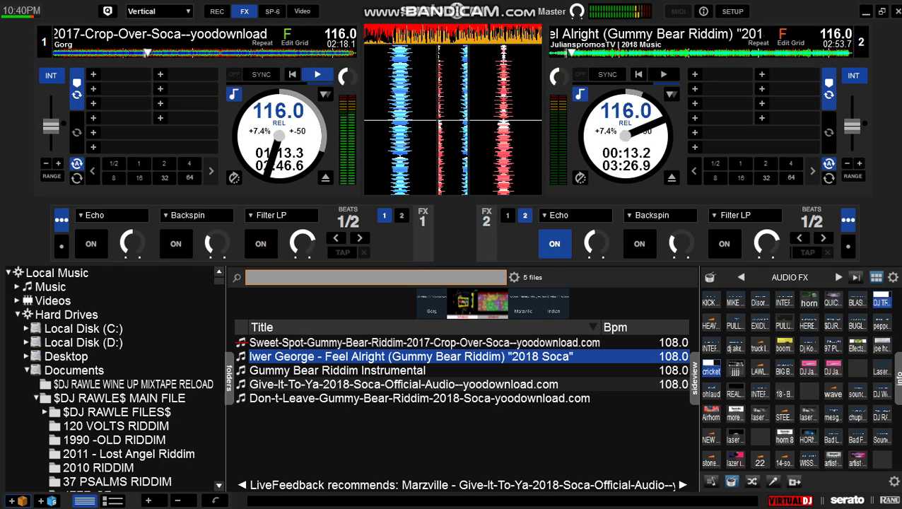
key("b")
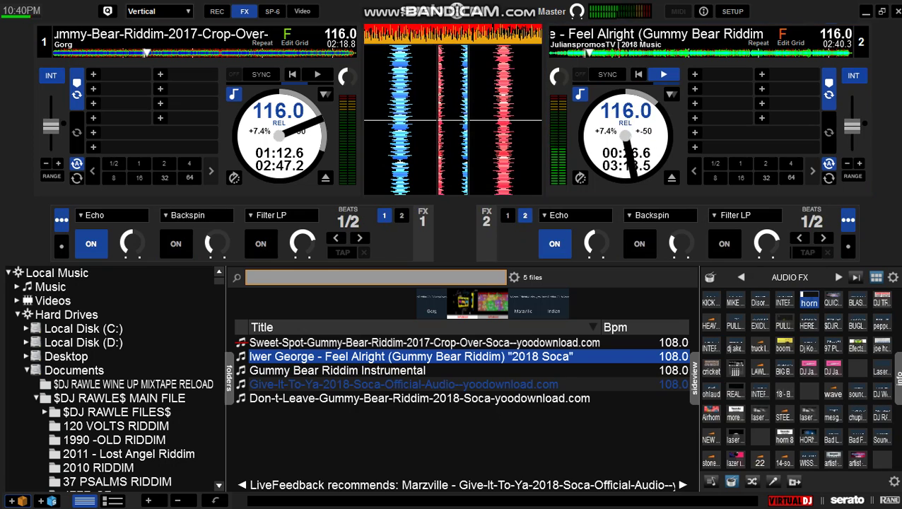
Load "Give-It-To-Ya-2018-Soca-Official-Audio" on deck 1 and turn off that deck's Echo effect
double_click(404, 384)
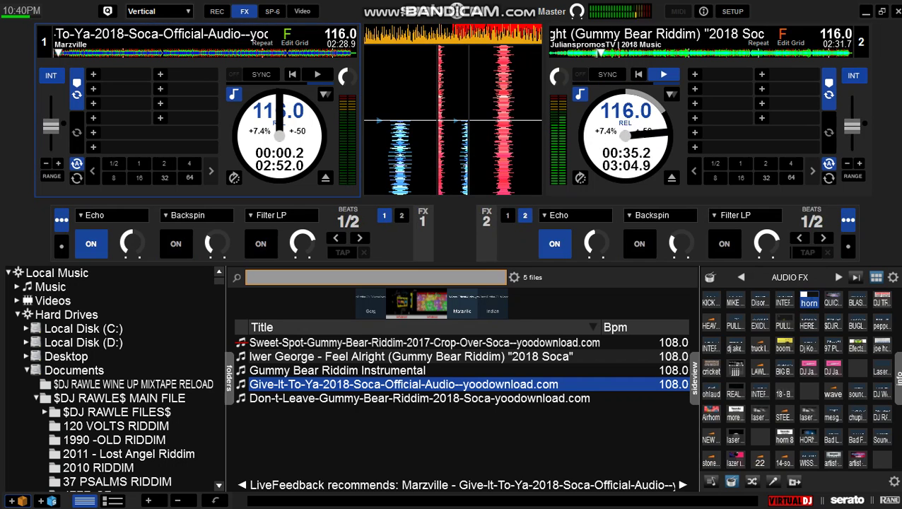
key("XF86AudioRaiseVolume")
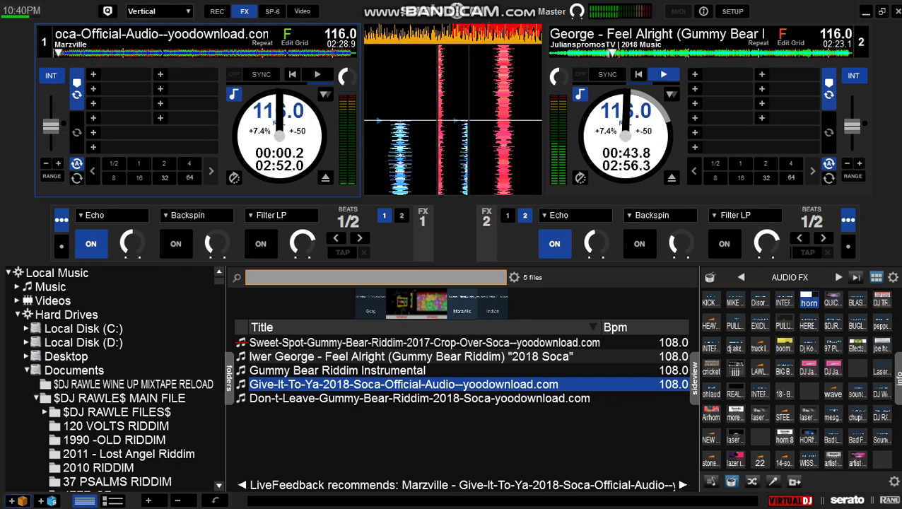
left_click(92, 244)
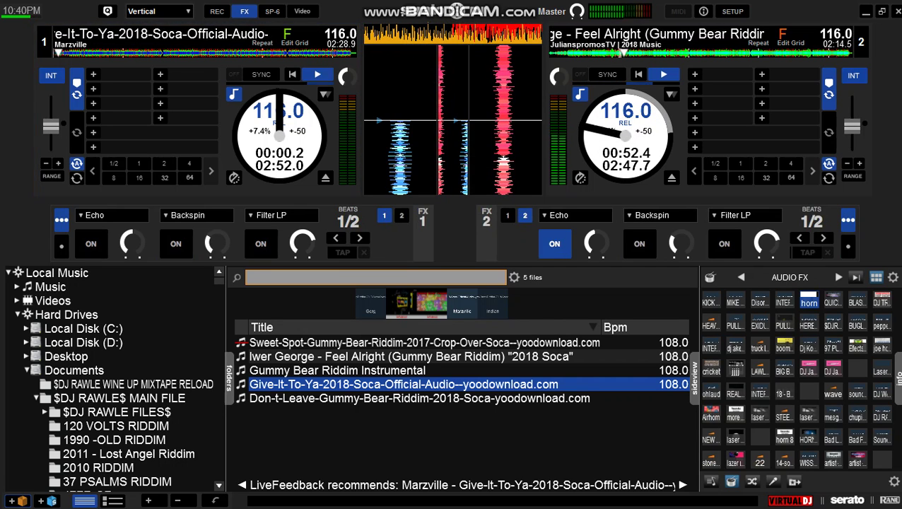
Switch playback from deck 2 to the Give-It-To-Ya track on deck 1 and trigger the Airhorn sample
key("space")
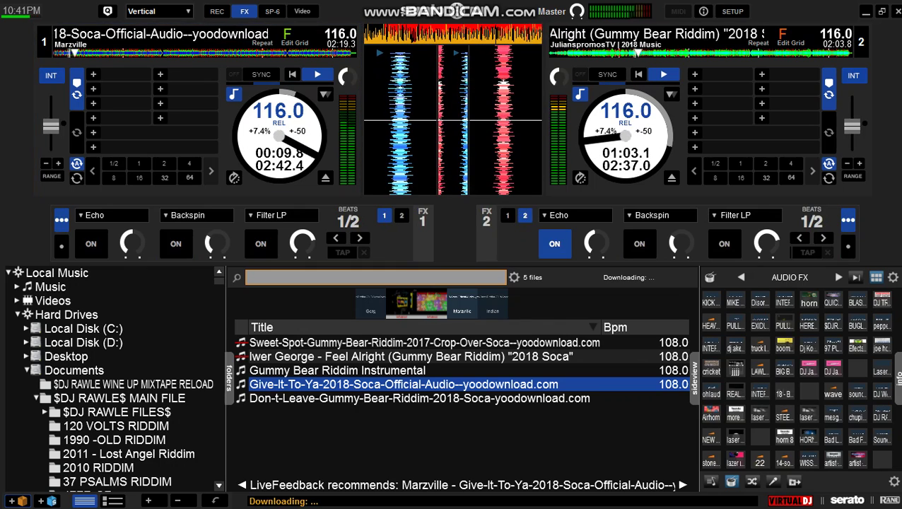
left_click(663, 75)
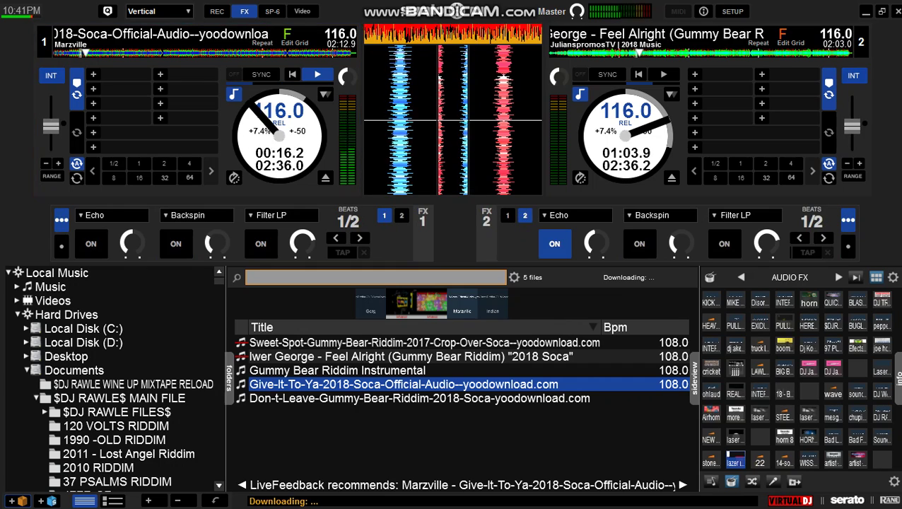
left_click(711, 415)
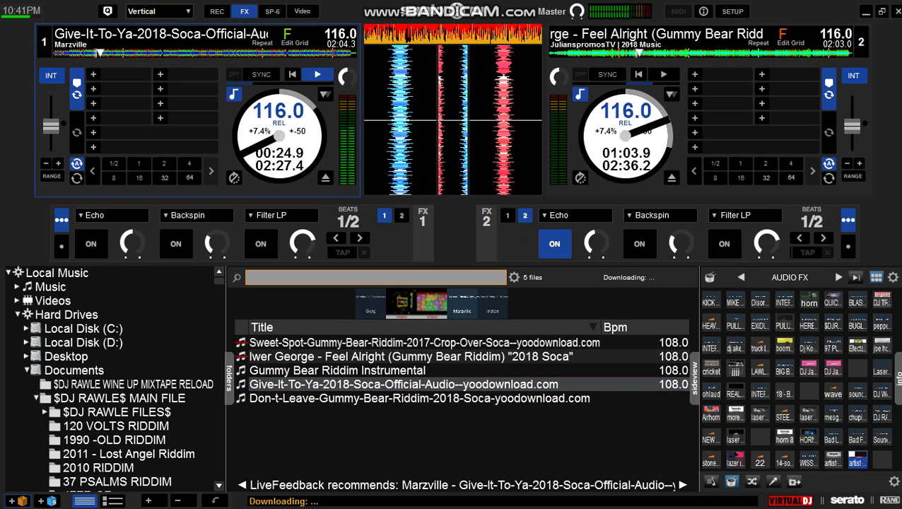
Open the upendo riddim folder under 2018 soca and load "I-Octane - Hey Mama (Upendo Riddim)" on deck 2
scroll(113, 378, "down", 20)
scroll(113, 379, "down", 15)
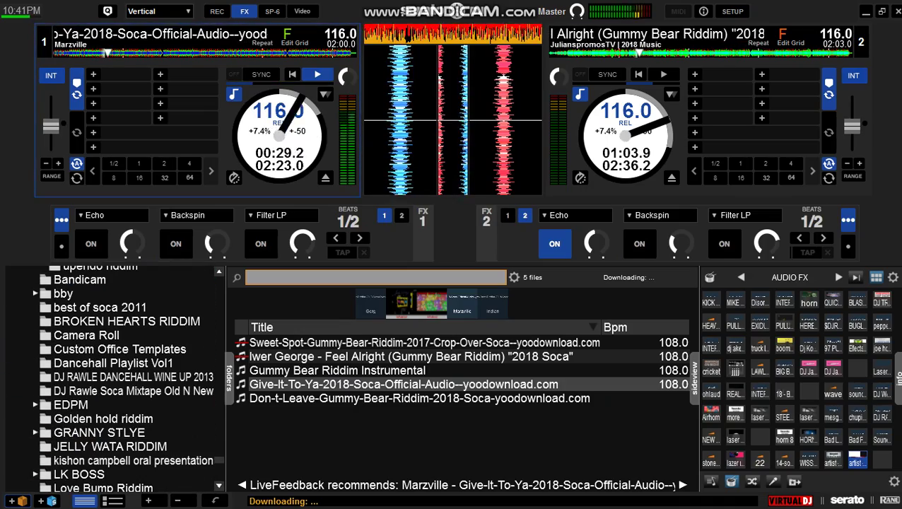
scroll(113, 378, "up", 3)
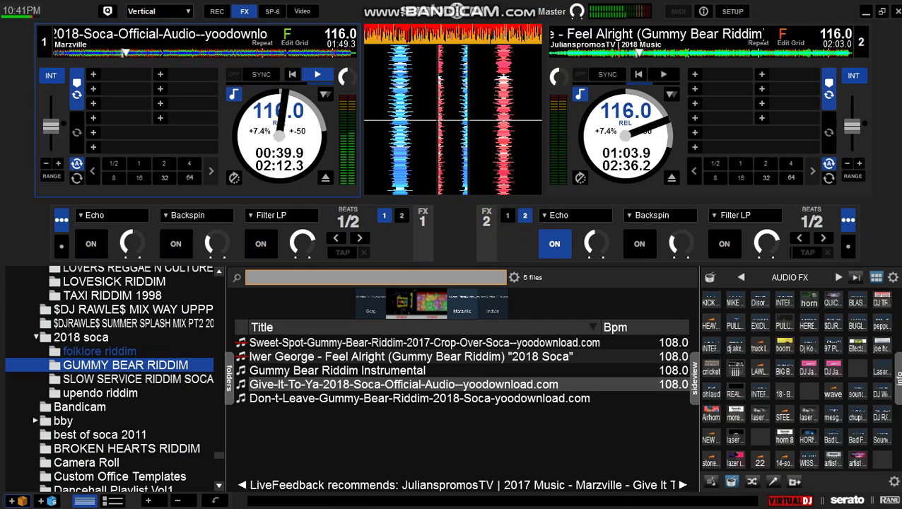
left_click(101, 393)
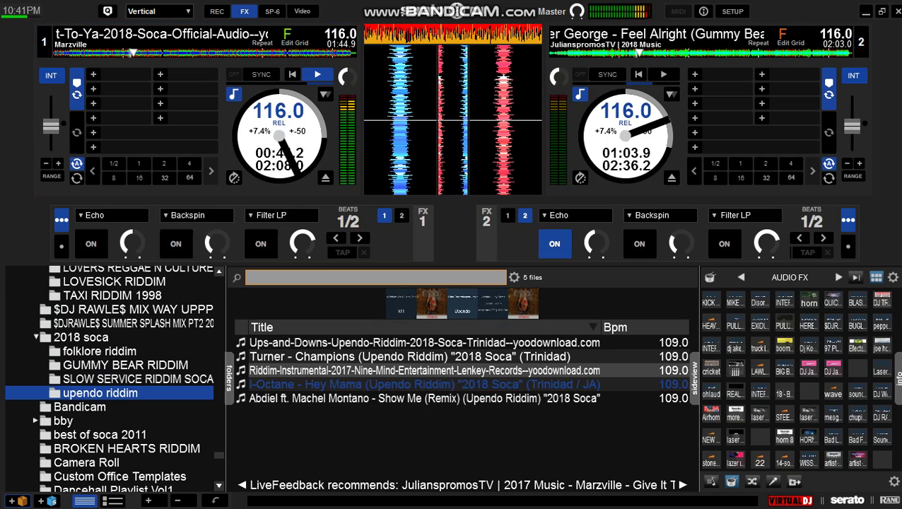
double_click(424, 385)
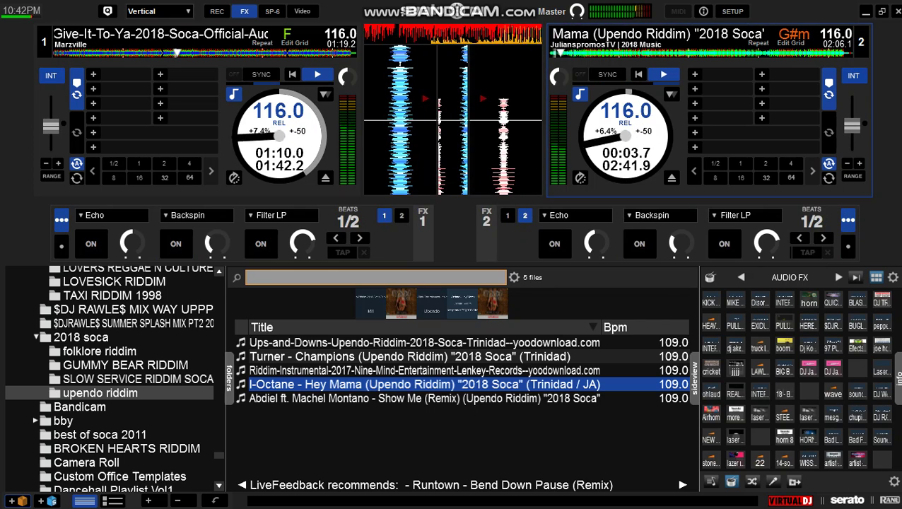
Return deck 2 to its cue point, switch playback to Hey Mama, and trigger the BLAS... sample
key("c")
key("c")
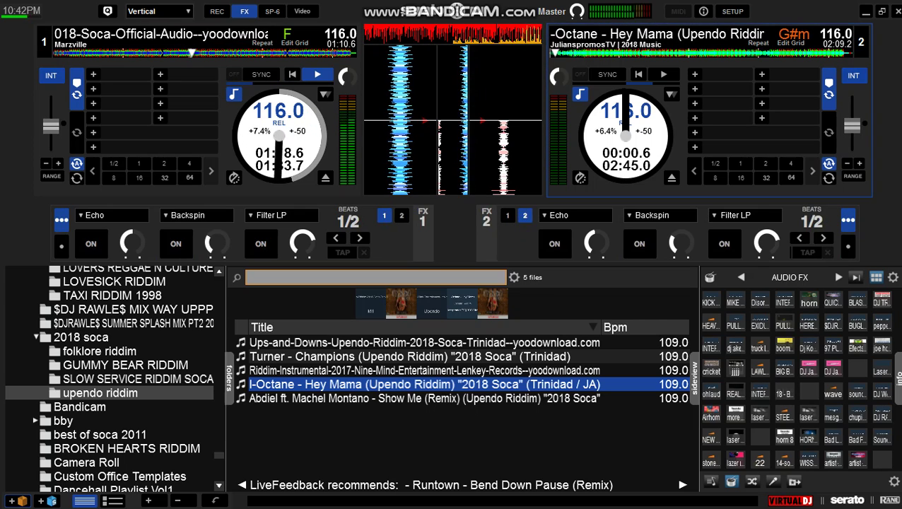
key("space")
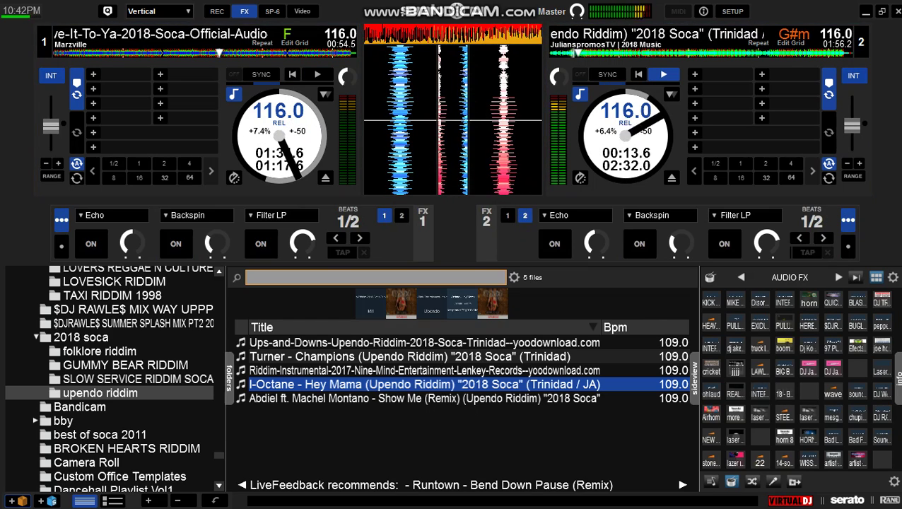
left_click(858, 299)
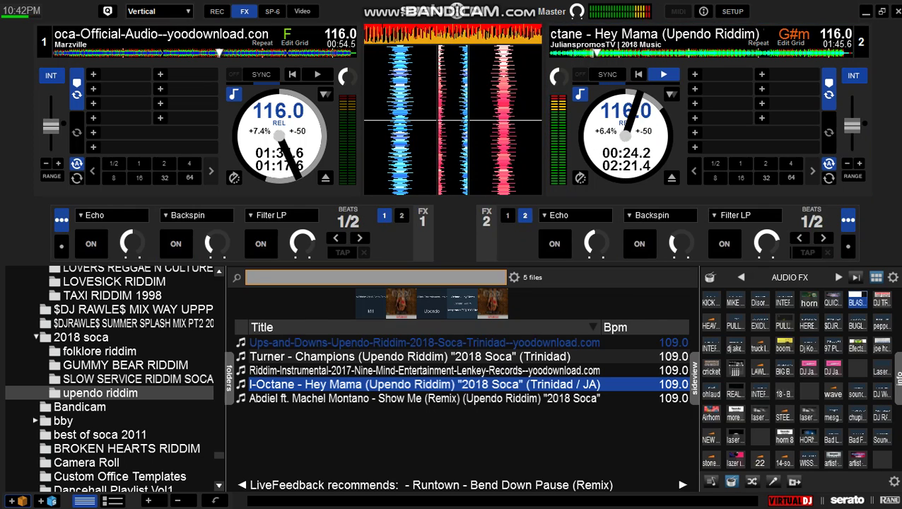
Load "Ups-and-Downs-Upendo-Riddim-2018-Soca-Trinidad" on deck 1 and play it in place of deck 2
double_click(425, 343)
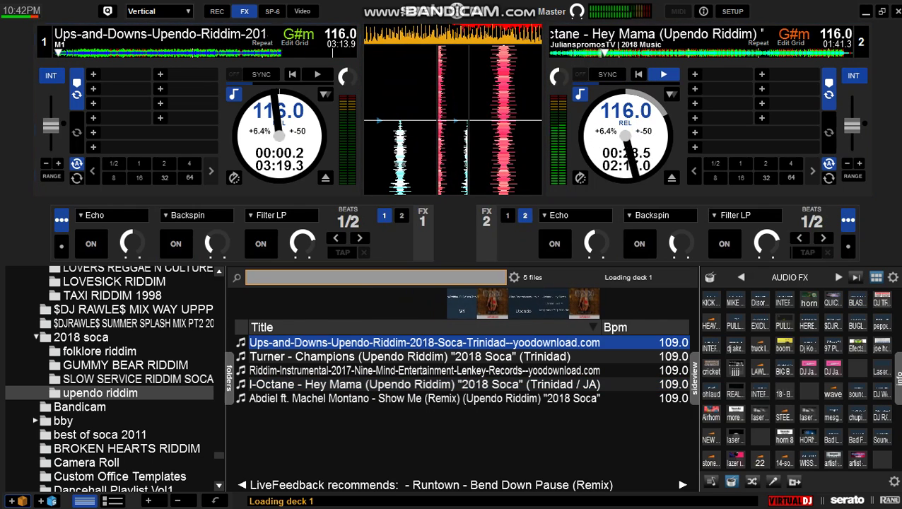
key("space")
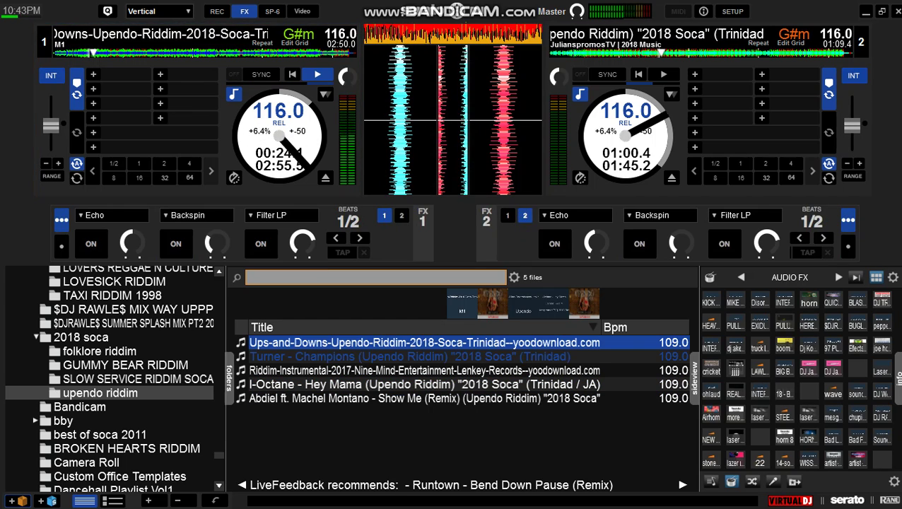
Load "Turner - Champions (Upendo Riddim)" on deck 2 and switch playback to it, stopping deck 1
double_click(410, 357)
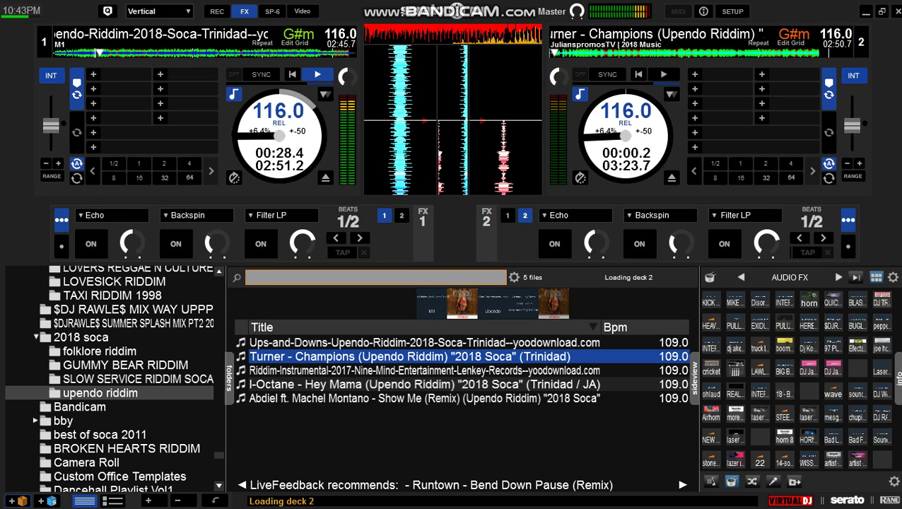
key("space")
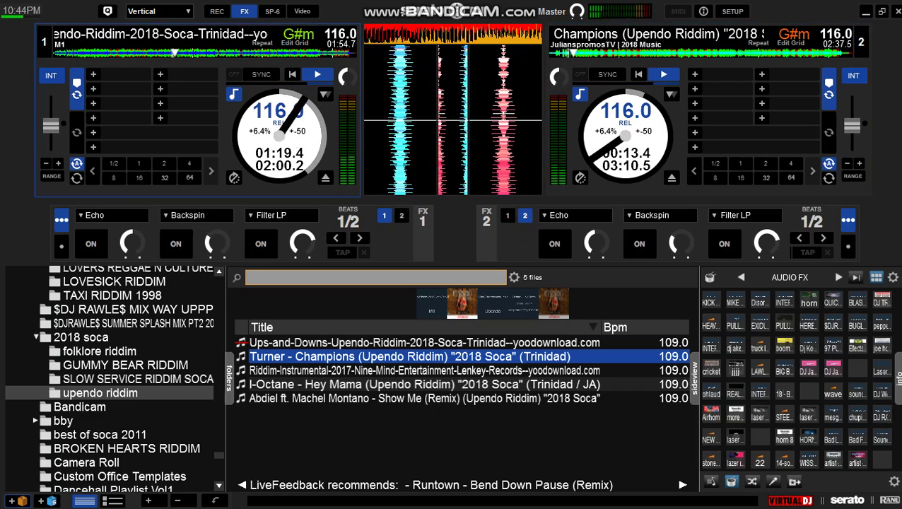
key("space")
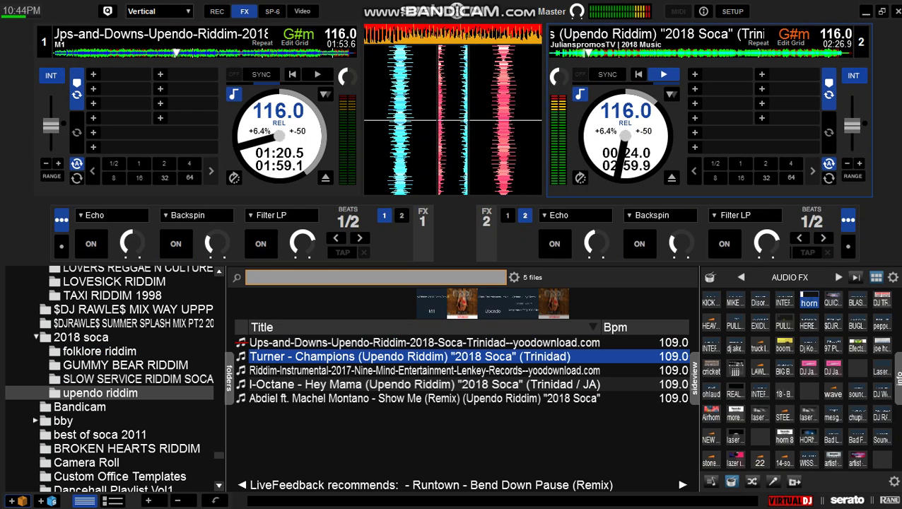
Load "Kes - Hello (Folklore Riddim)" from the folklore riddim folder on deck 1 and briefly preview its opening
left_click(101, 393)
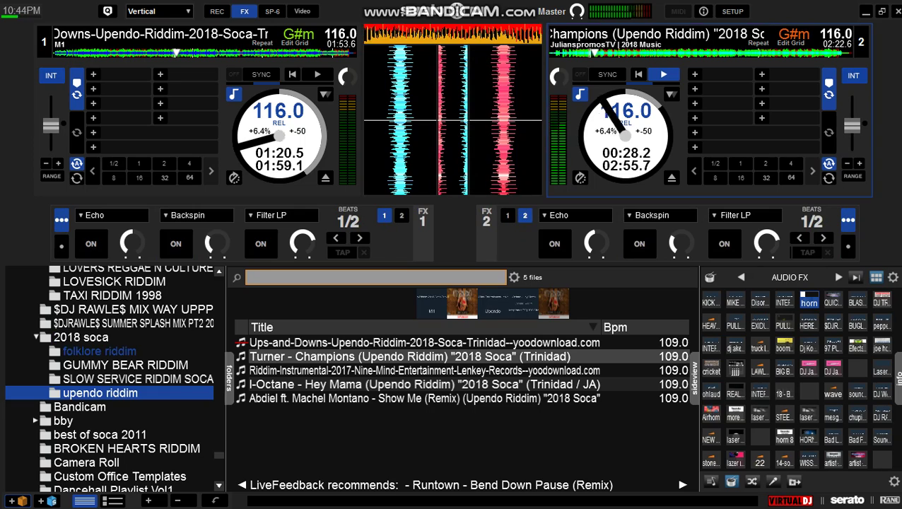
left_click(99, 351)
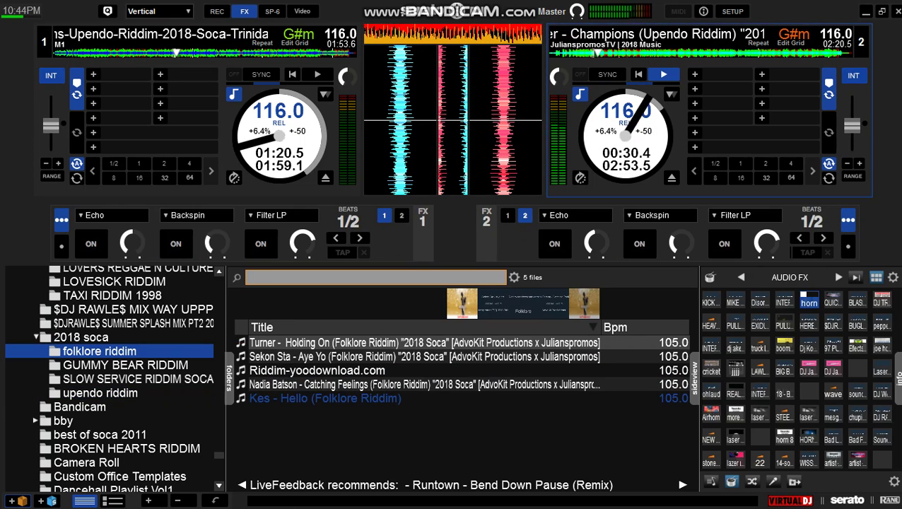
double_click(333, 399)
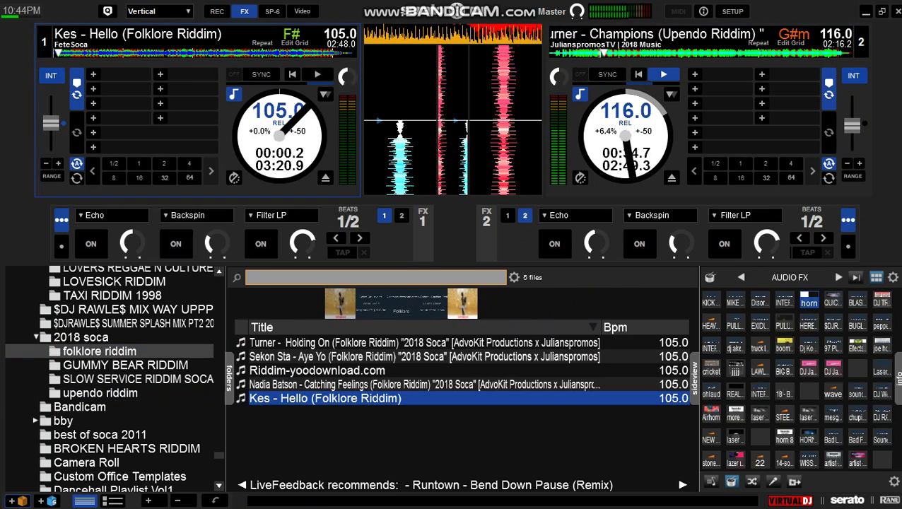
key("space")
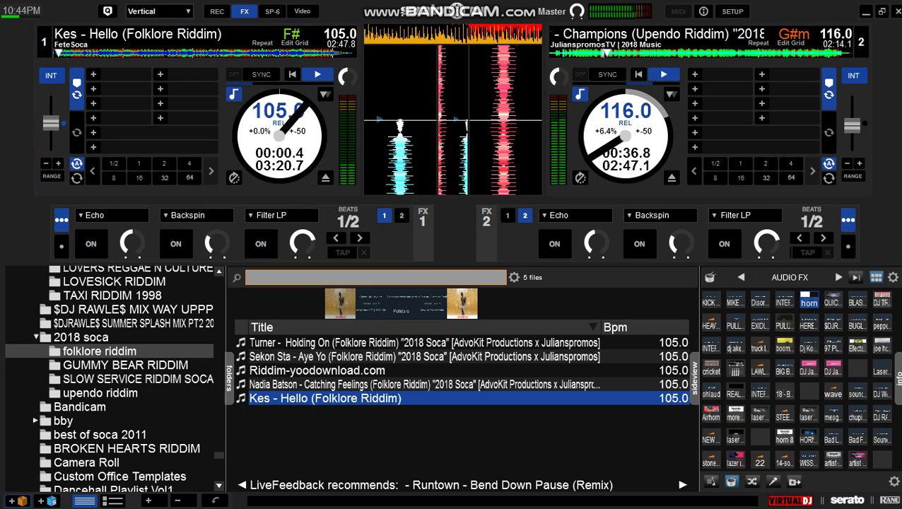
key("space")
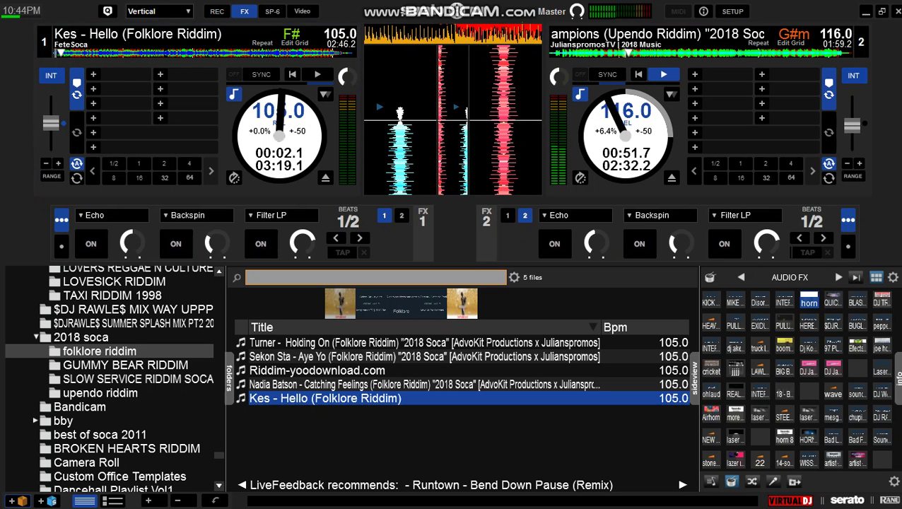
Trigger the PULL... sample and apply the Echo and Backspin effects to the Champions track on deck 2
left_click(736, 323)
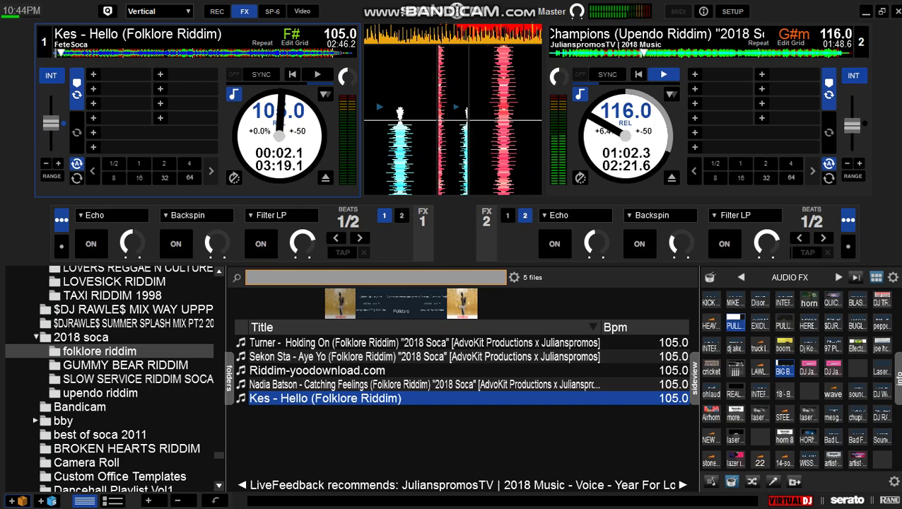
mouse_move(578, 12)
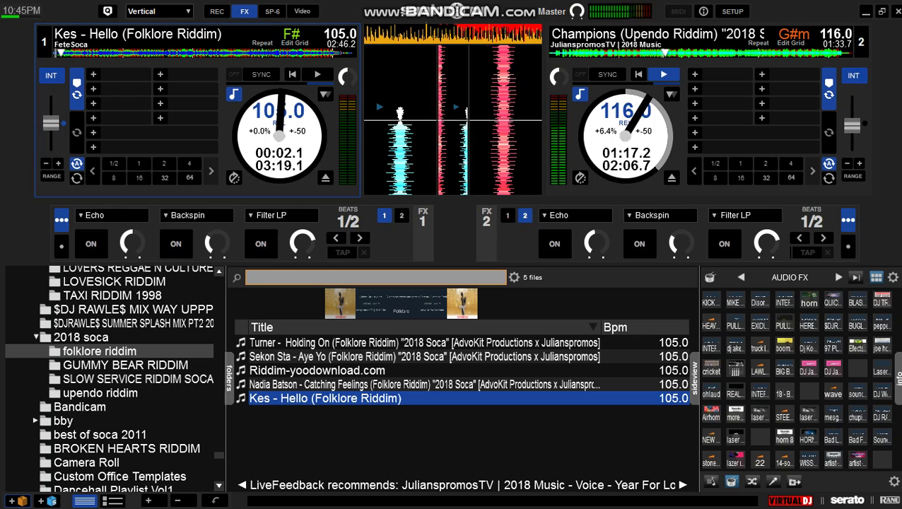
left_click(555, 244)
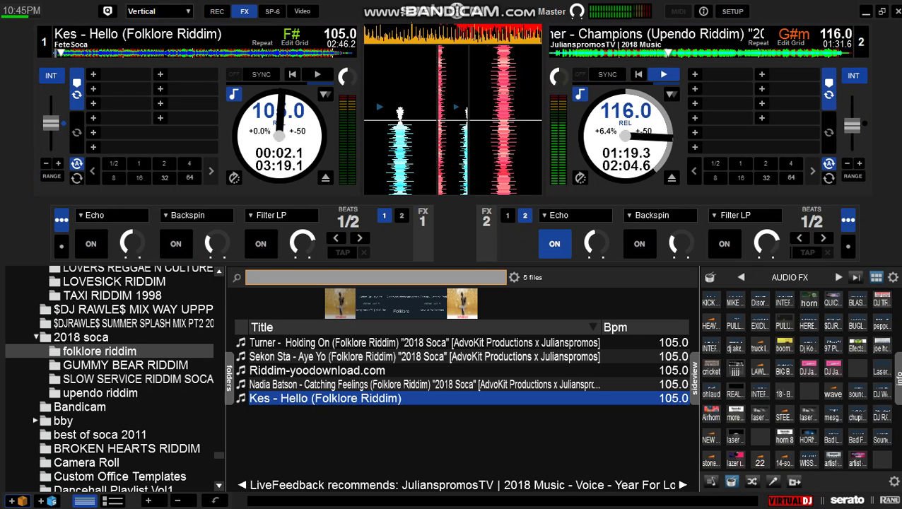
left_click(640, 244)
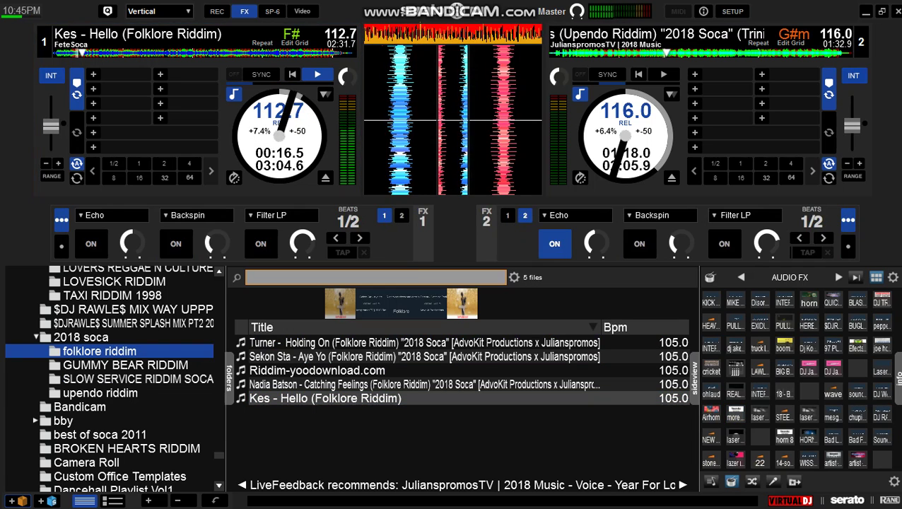
Browse the folder tree and open the 2016 soca subfolder inside GRANNY STLYE
scroll(109, 379, "up", 4)
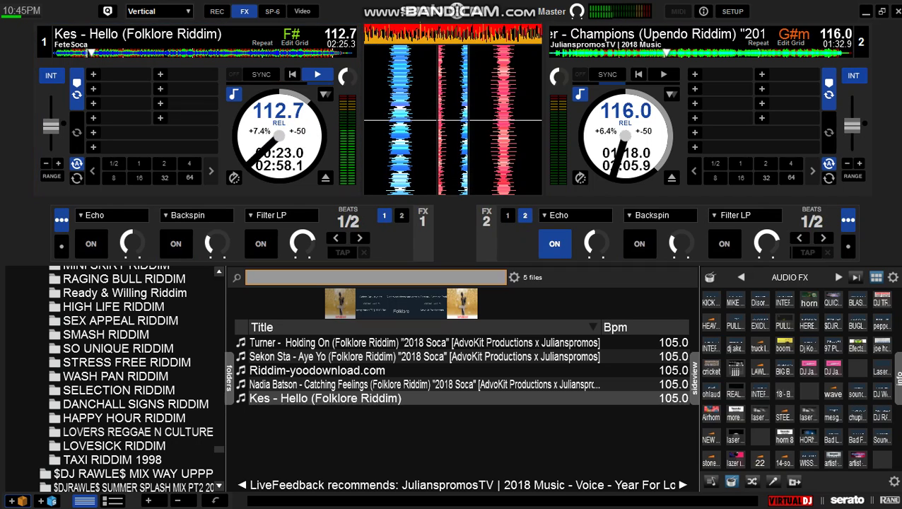
scroll(123, 379, "up", 6)
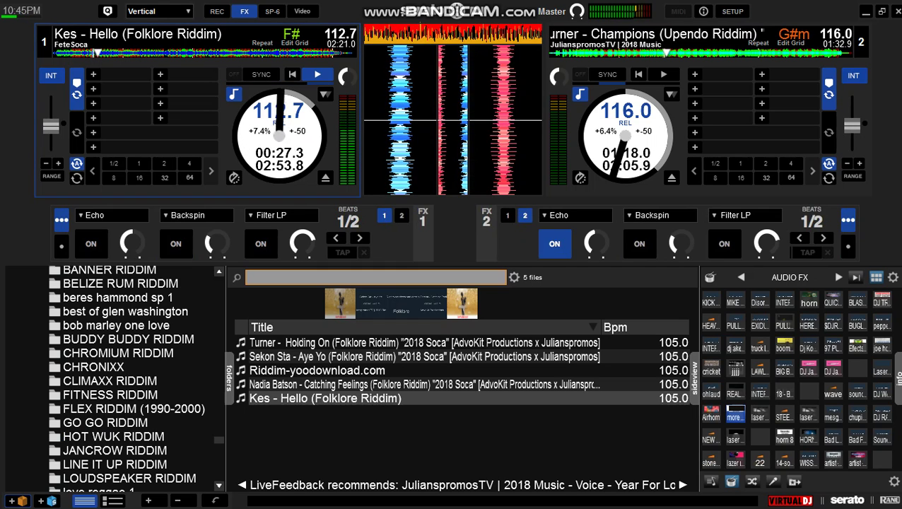
left_click(133, 408)
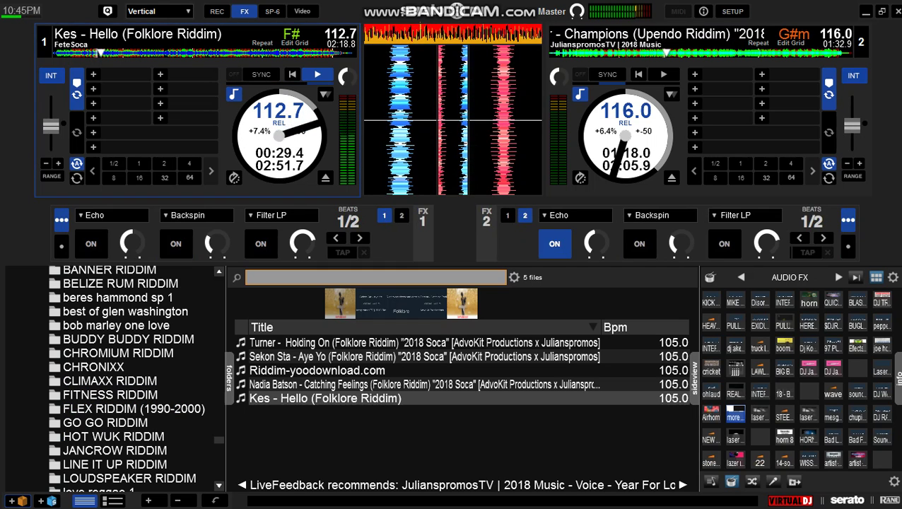
scroll(131, 378, "up", 5)
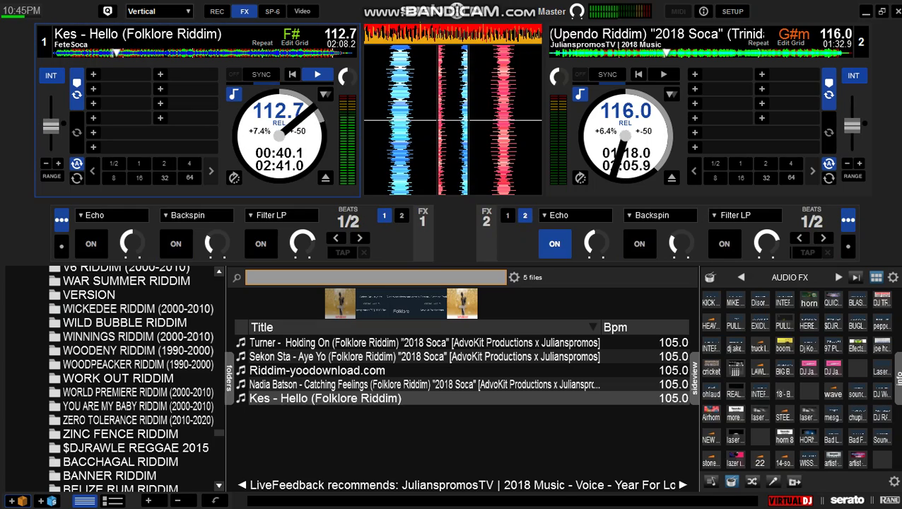
scroll(131, 378, "down", 7)
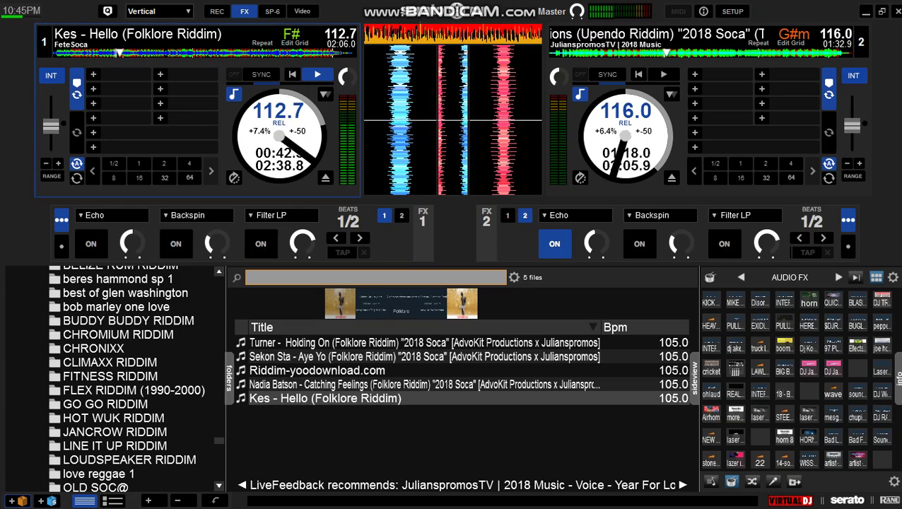
scroll(131, 378, "down", 2)
scroll(130, 378, "down", 6)
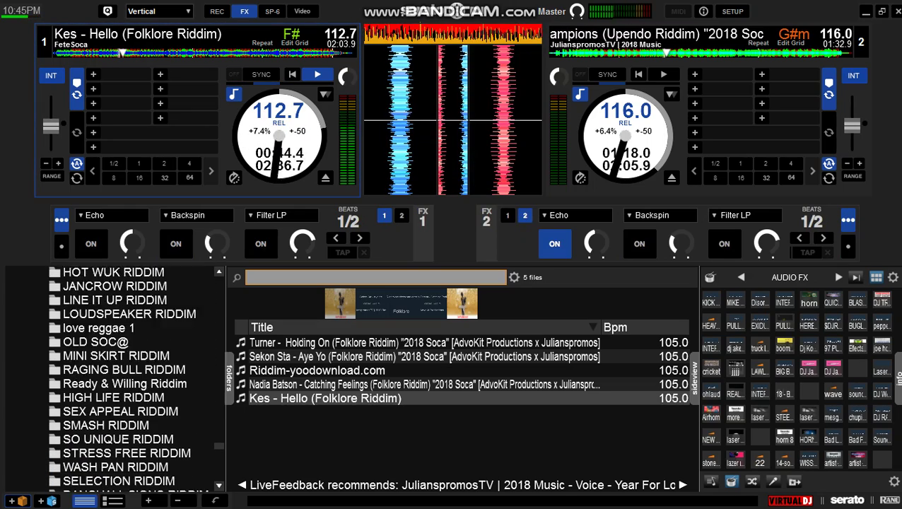
scroll(113, 379, "down", 4)
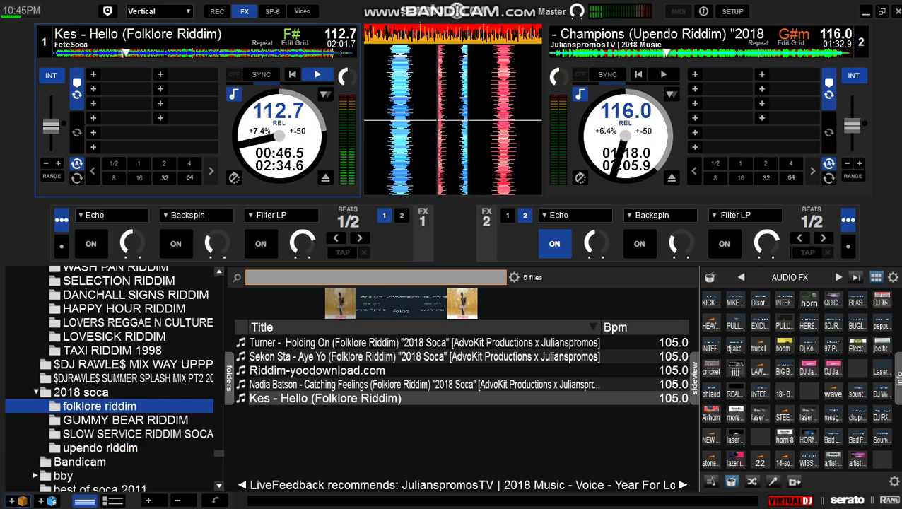
scroll(109, 379, "down", 2)
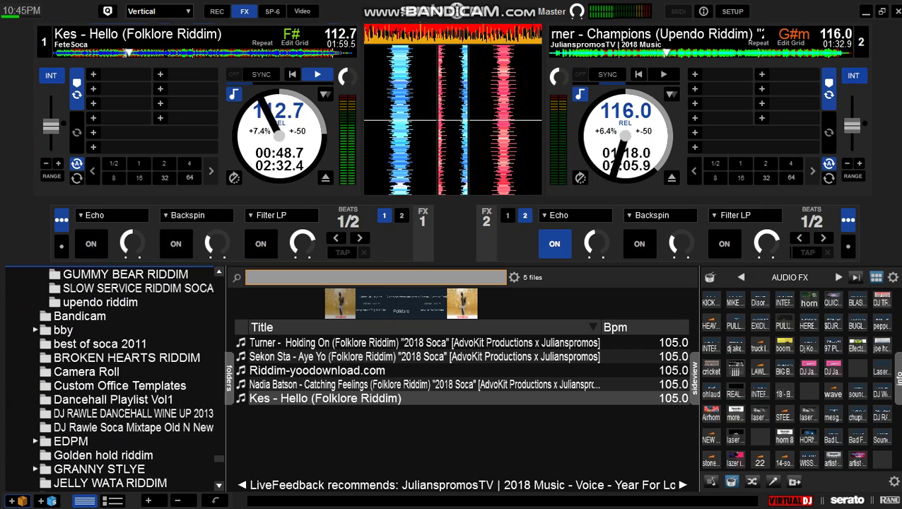
left_click(99, 450)
left_click(91, 465)
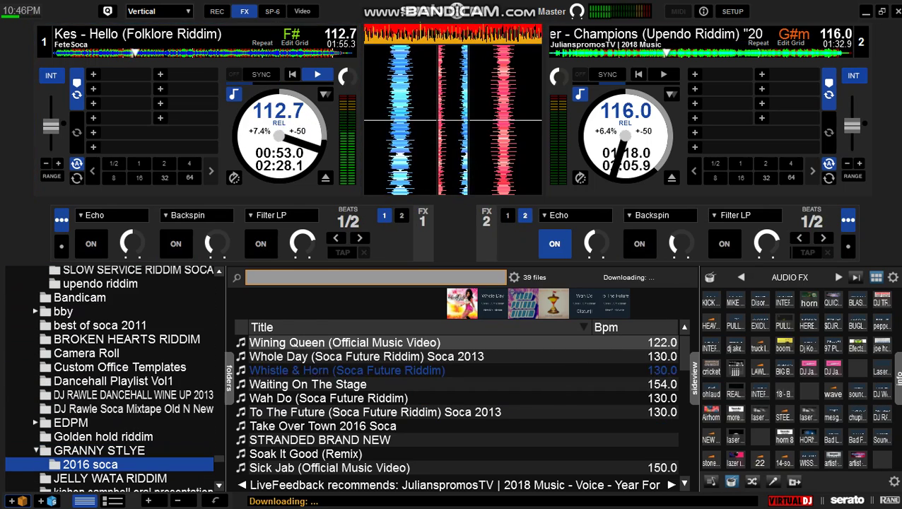
Go through the 2016 soca track list to its last entry and select Bum Bum 2016 Soca
left_click(366, 356)
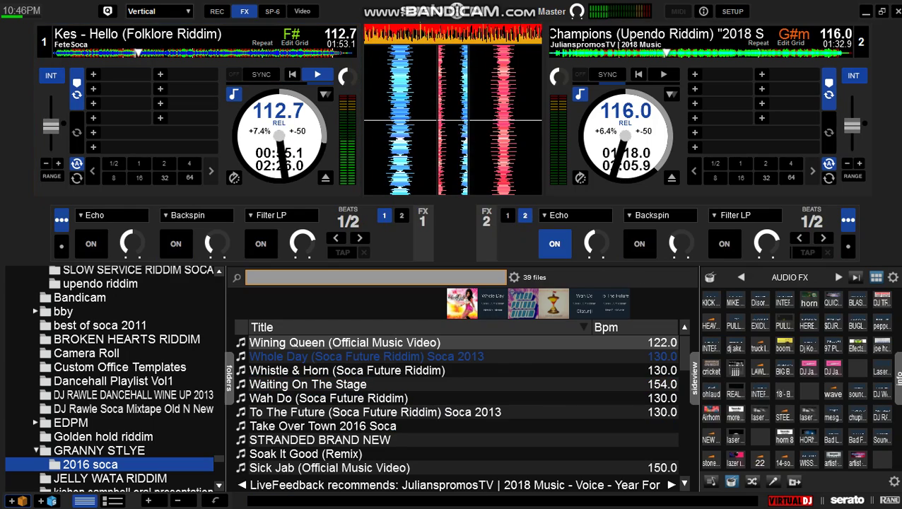
key("Down")
key("Down")
key("Down")
key("Down")
key("Down")
key("Down")
key("Down")
key("Down")
key("Down")
key("Down")
key("Down")
key("Down")
key("Down")
key("Down")
key("Down")
key("Down")
key("Down")
key("Down")
key("Down")
key("Down")
key("Down")
key("Down")
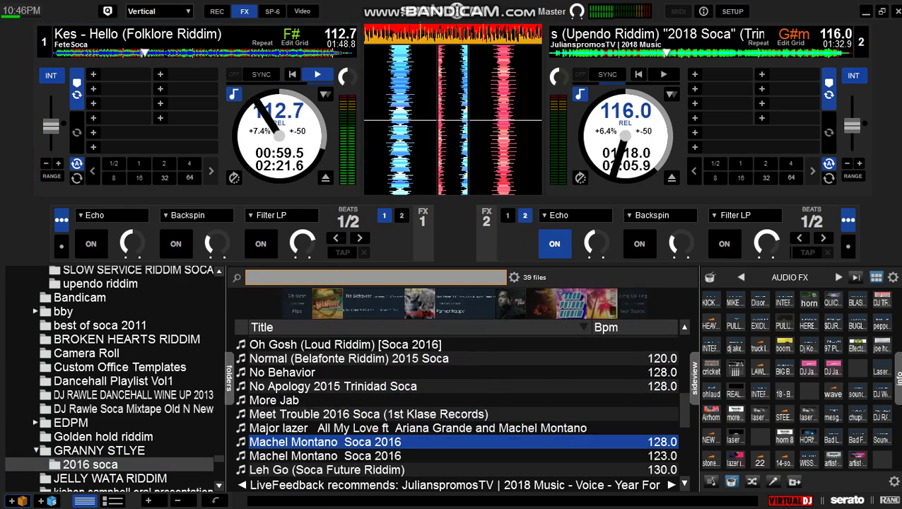
key("Down")
key("Down")
key("Down")
key("Down")
key("Down")
key("Down")
key("Down")
key("Down")
key("Down")
key("Down")
key("Down")
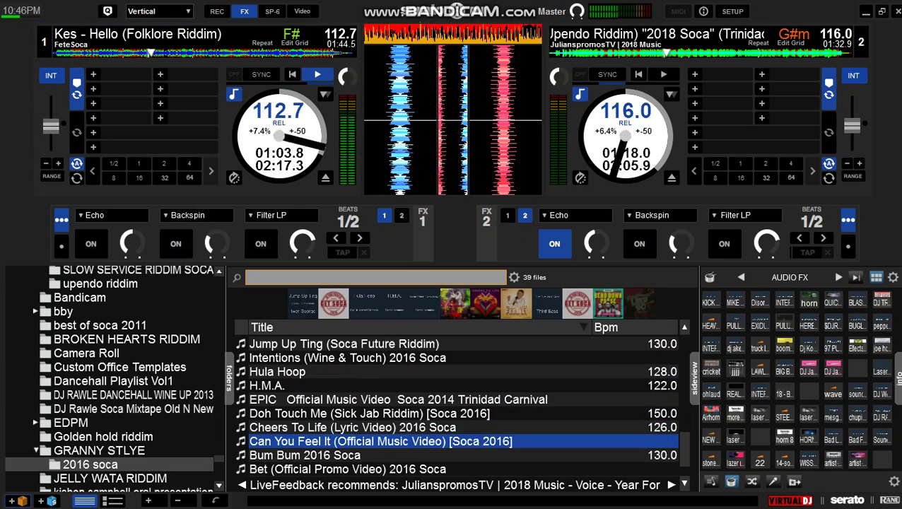
key("Down")
key("Down")
key("Down")
key("Down")
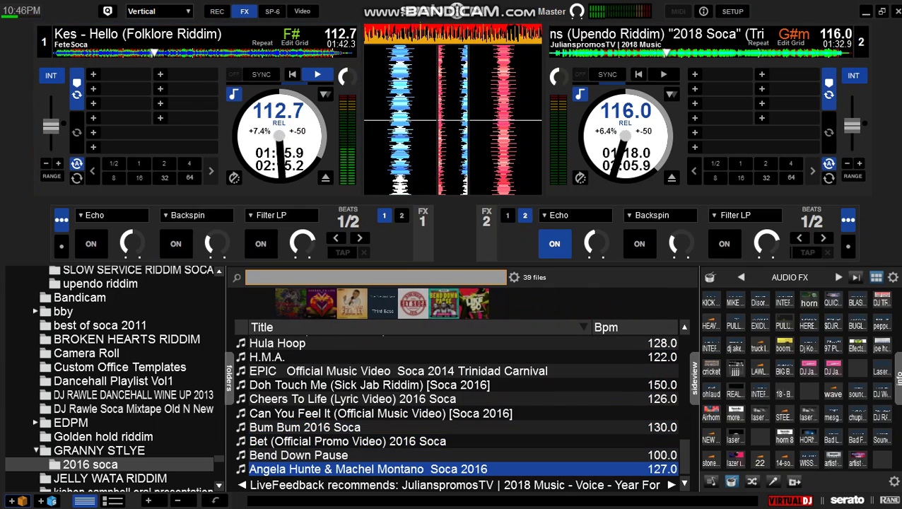
key("Up")
key("Up")
key("Up")
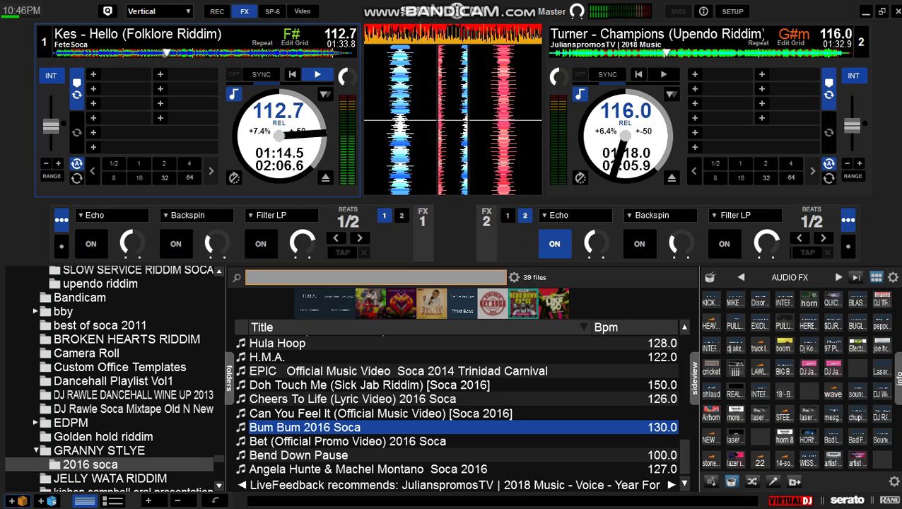
Reveal the Artist column in the track list and load Bum Bum 2016 Soca on deck 2, cued at its beginning
left_click_drag(585, 328, 492, 328)
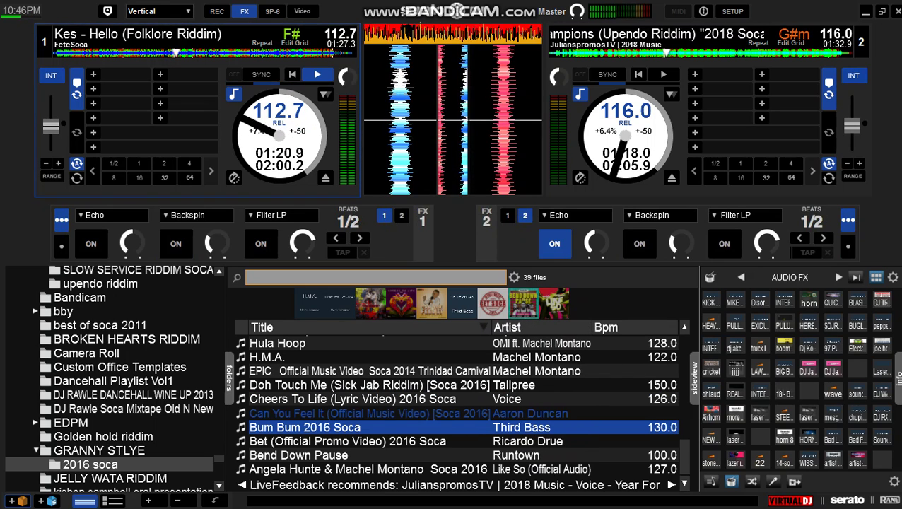
double_click(367, 427)
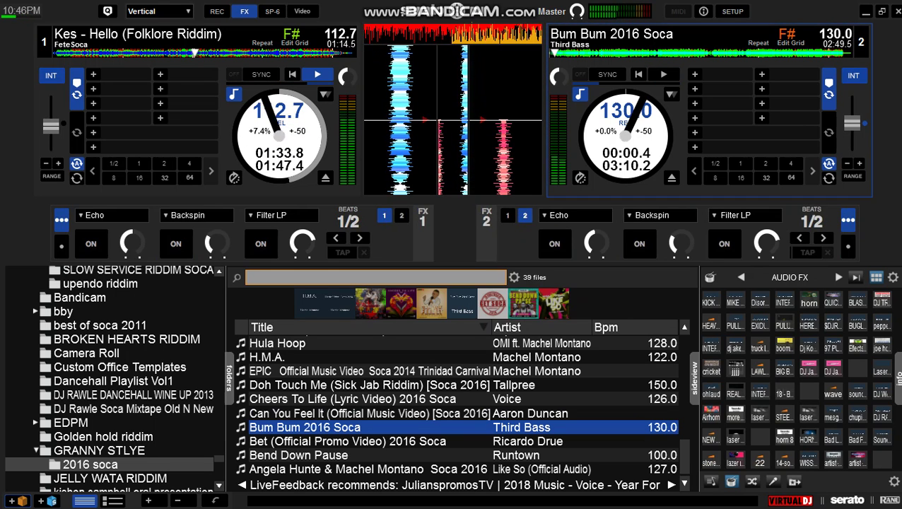
left_click_drag(596, 152, 612, 170)
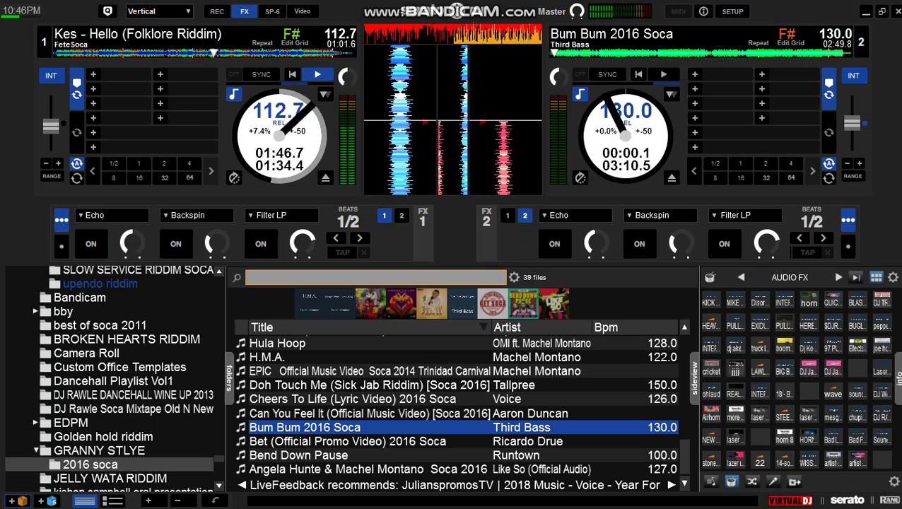
Switch playback from Kes - Hello on deck 1 to Bum Bum 2016 Soca on deck 2 and adjust the system volume
key("space")
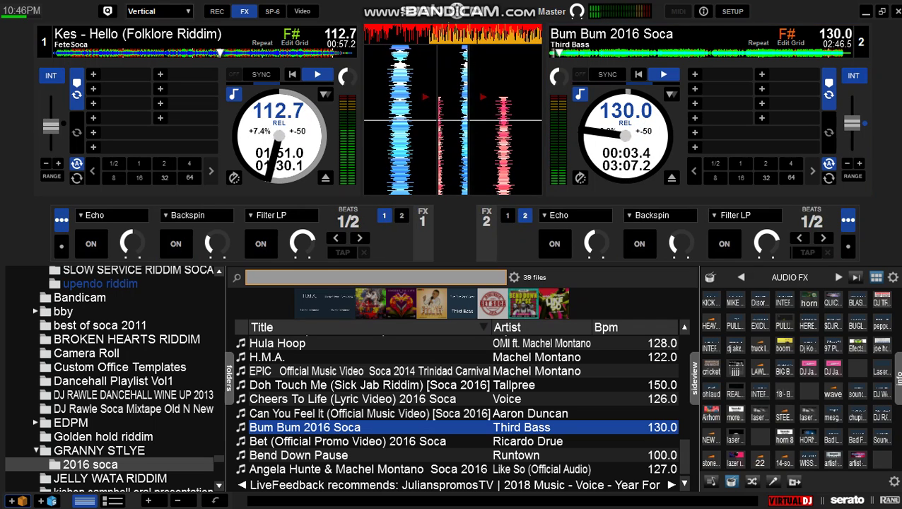
key("space")
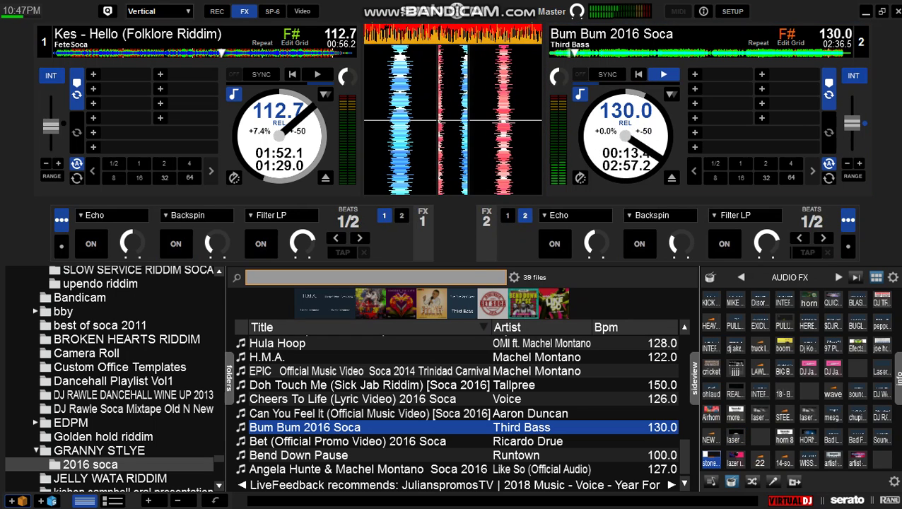
key("XF86AudioRaiseVolume")
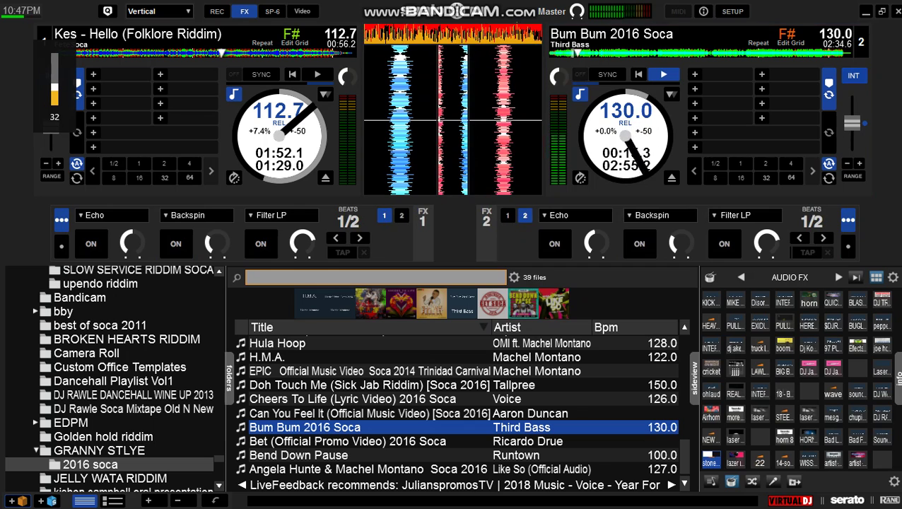
key("XF86AudioLowerVolume")
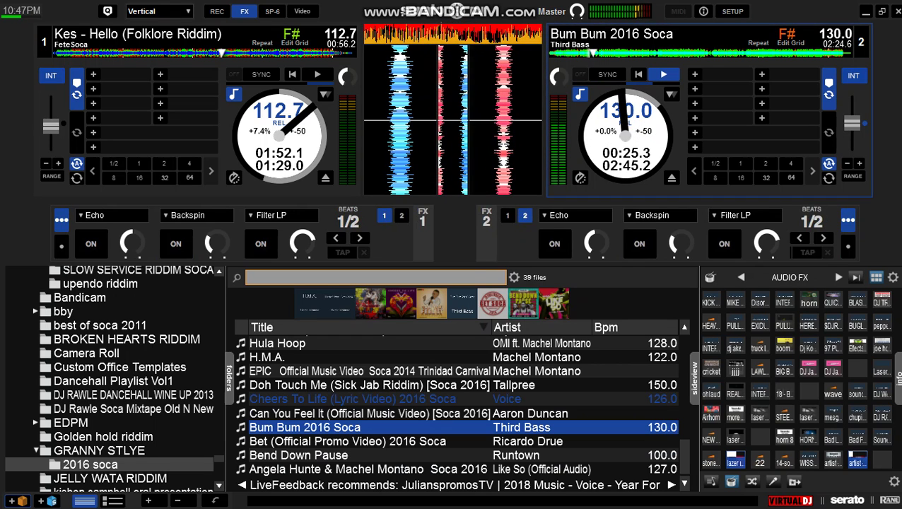
Look through the 2016 soca tracks from Cheers To Life back up to Seasonally (Gold Medal Riddim) for the next song
left_click(368, 400)
key("Up")
key("Up")
key("Up")
key("Up")
key("Up")
key("Up")
key("Up")
key("Up")
key("Up")
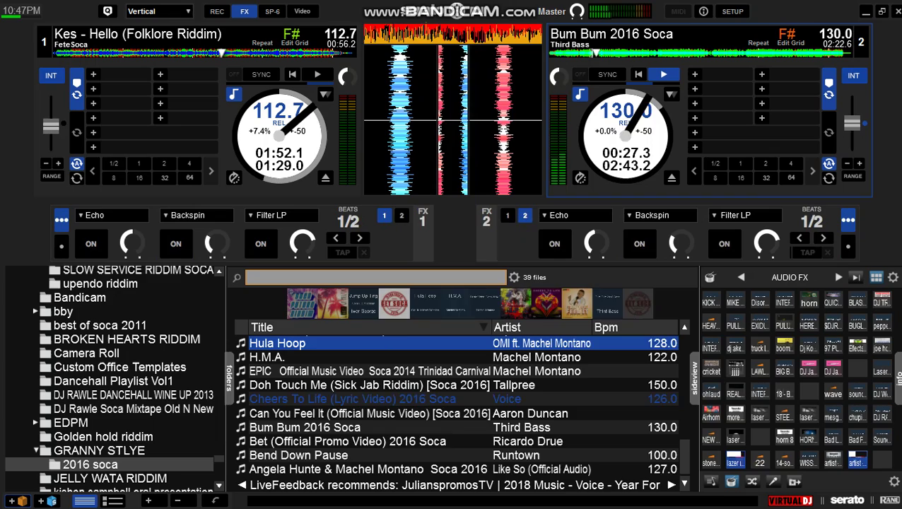
key("Up")
key("Up")
key("Up")
key("Up")
key("Up")
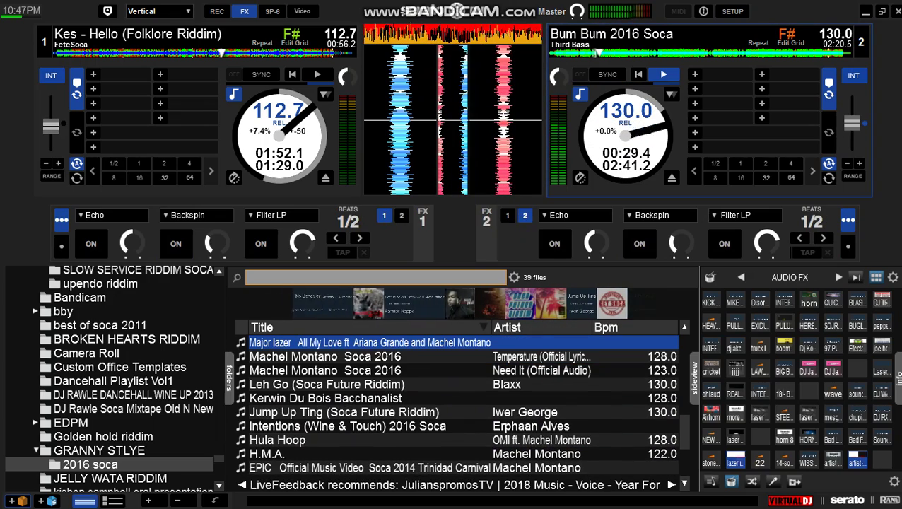
key("Up")
key("Up")
key("Up")
key("Up")
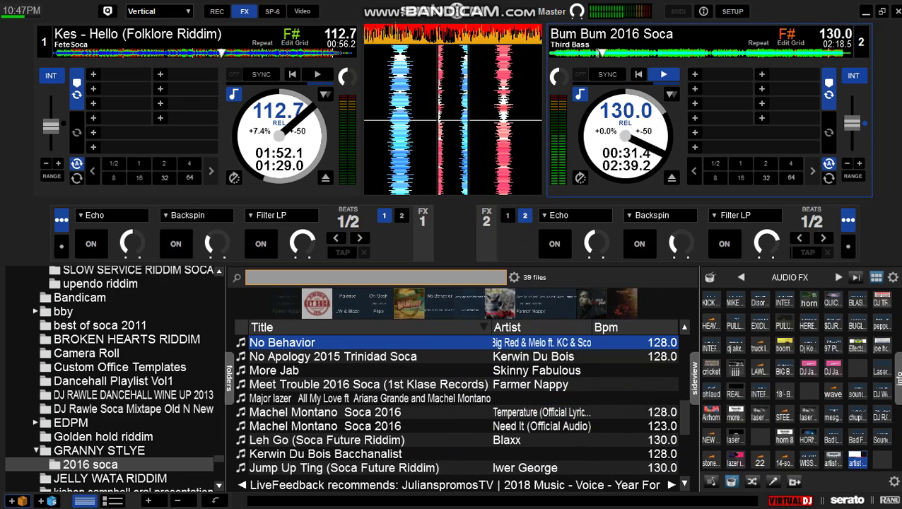
key("Up")
key("Up")
key("Up")
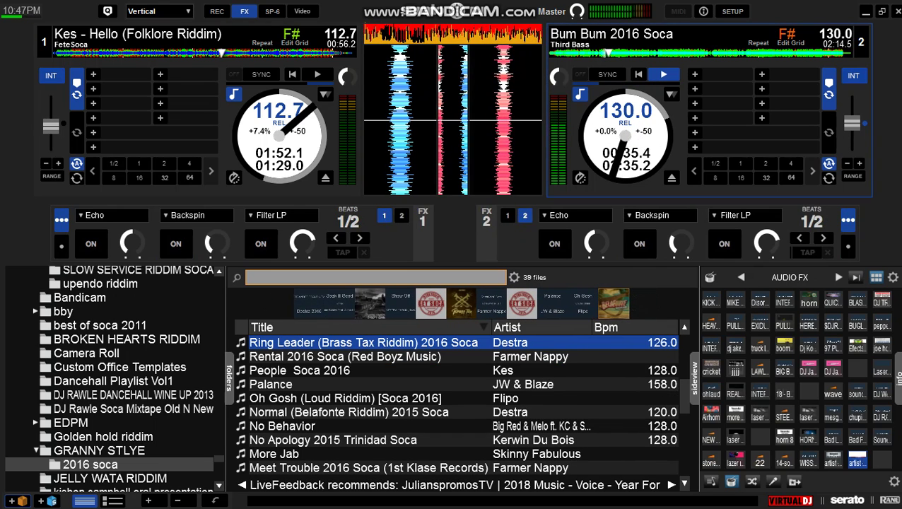
key("Up")
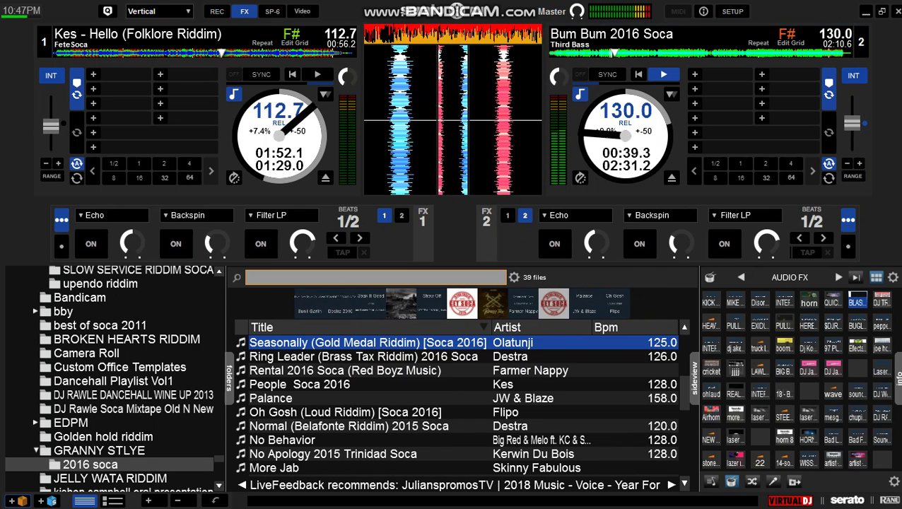
Restart Bum Bum 2016 Soca on deck 2 and load Freezy from the MALAY RIDDIM folder on deck 1
key("space")
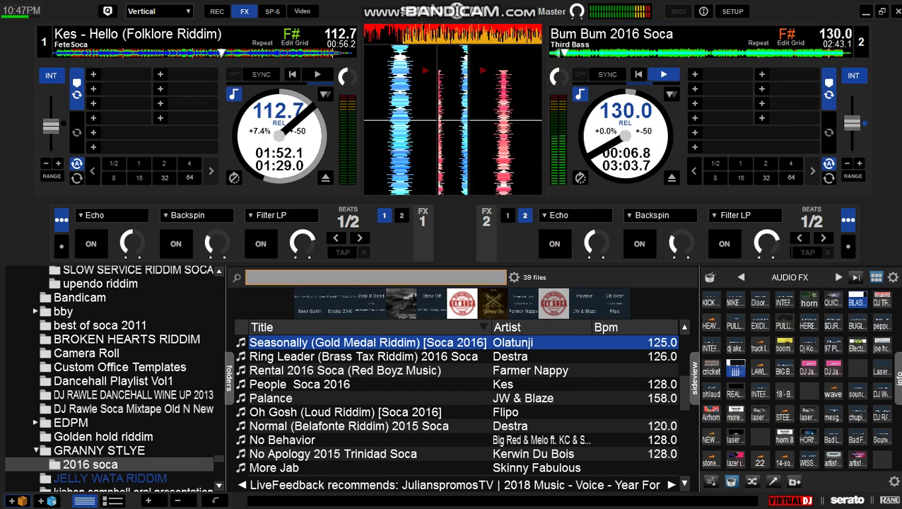
scroll(110, 375, "down", 2)
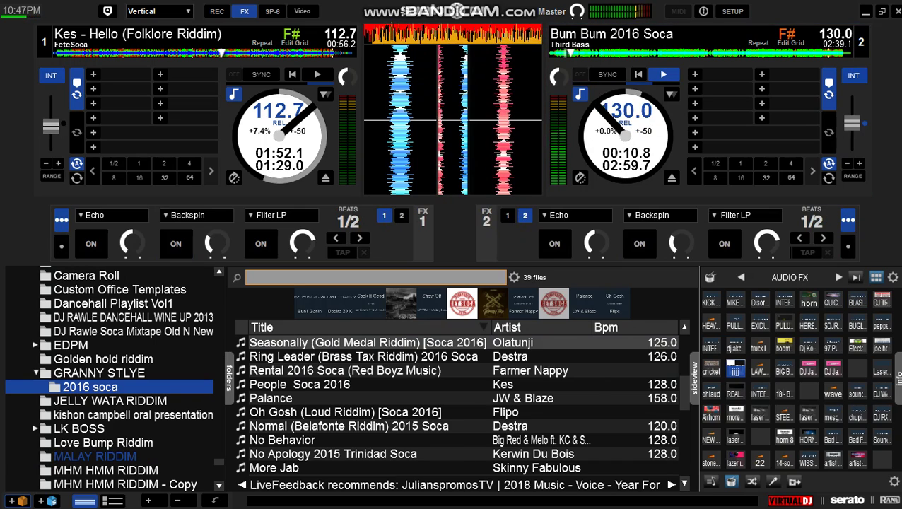
left_click(96, 457)
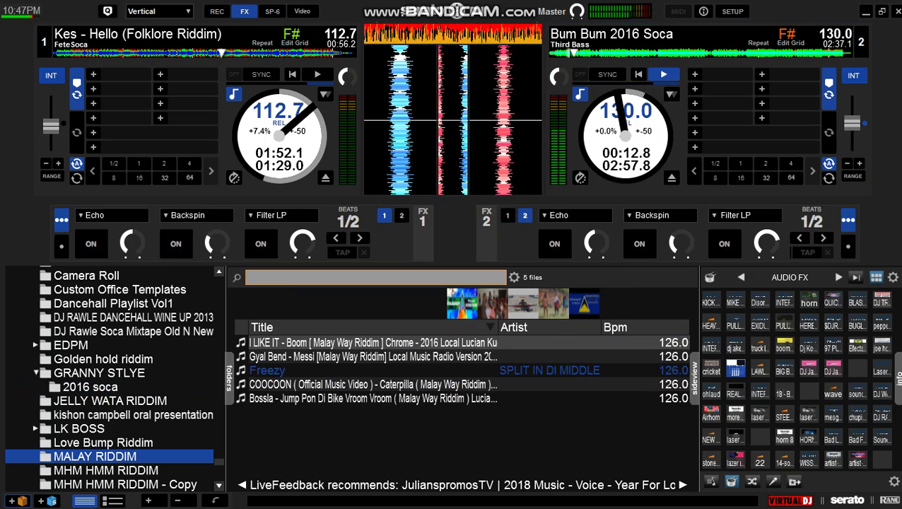
left_click(424, 371)
double_click(375, 370)
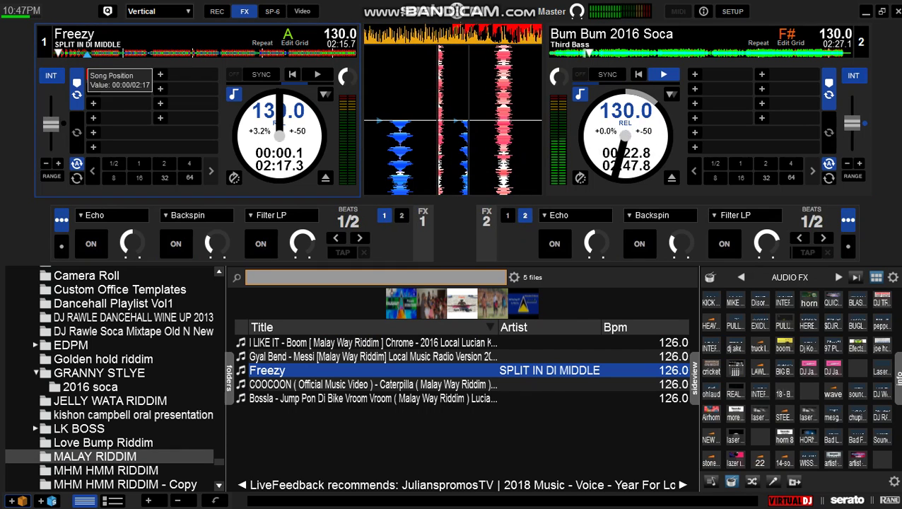
Set the first hot cue of Freezy at 00:15.4 on deck 1 and trigger it repeatedly
left_click(92, 74)
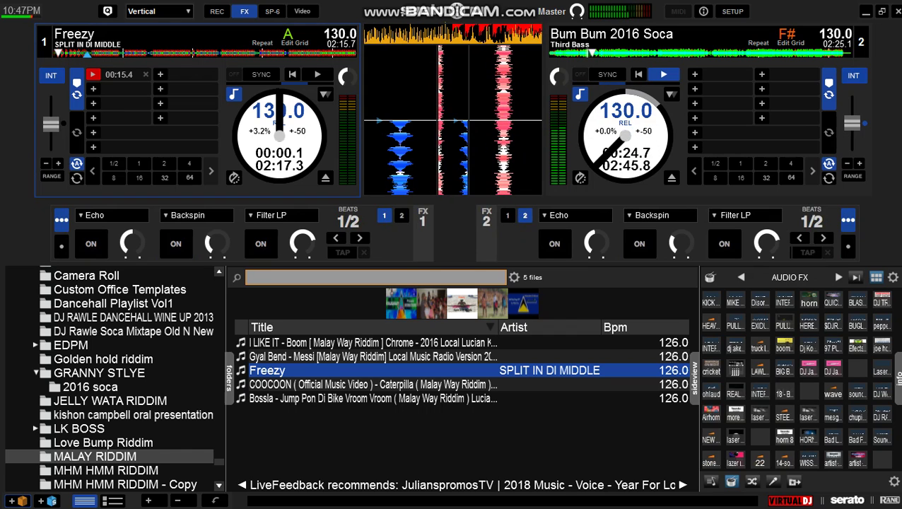
left_click(93, 74)
left_click(92, 74)
left_click(92, 74)
left_click(92, 74)
left_click(93, 75)
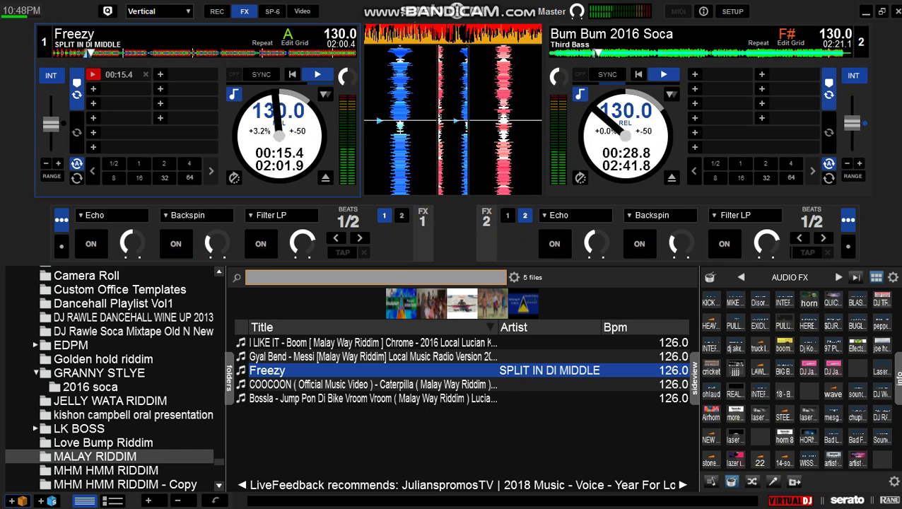
Scratch Freezy on deck 1 and play a short burst from its 00:15.4 cue over deck 2
key("space")
left_click_drag(254, 129, 267, 159)
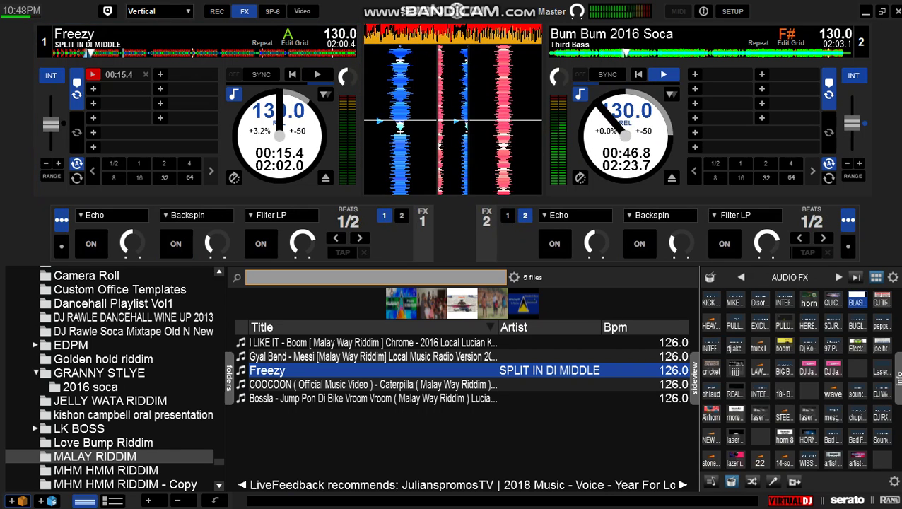
key("space")
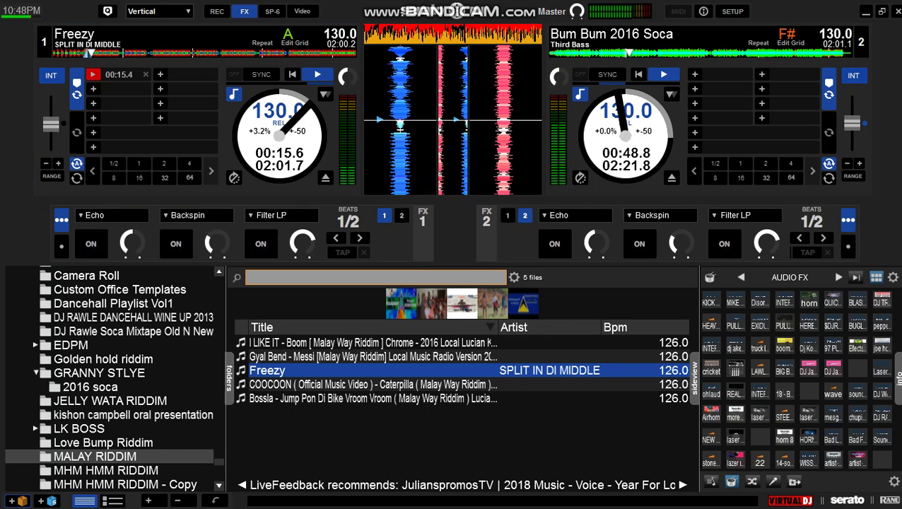
key("space")
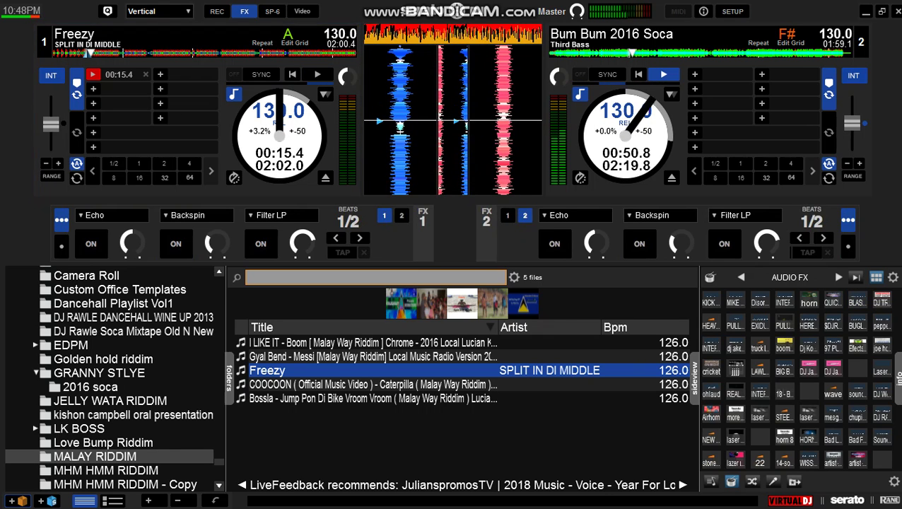